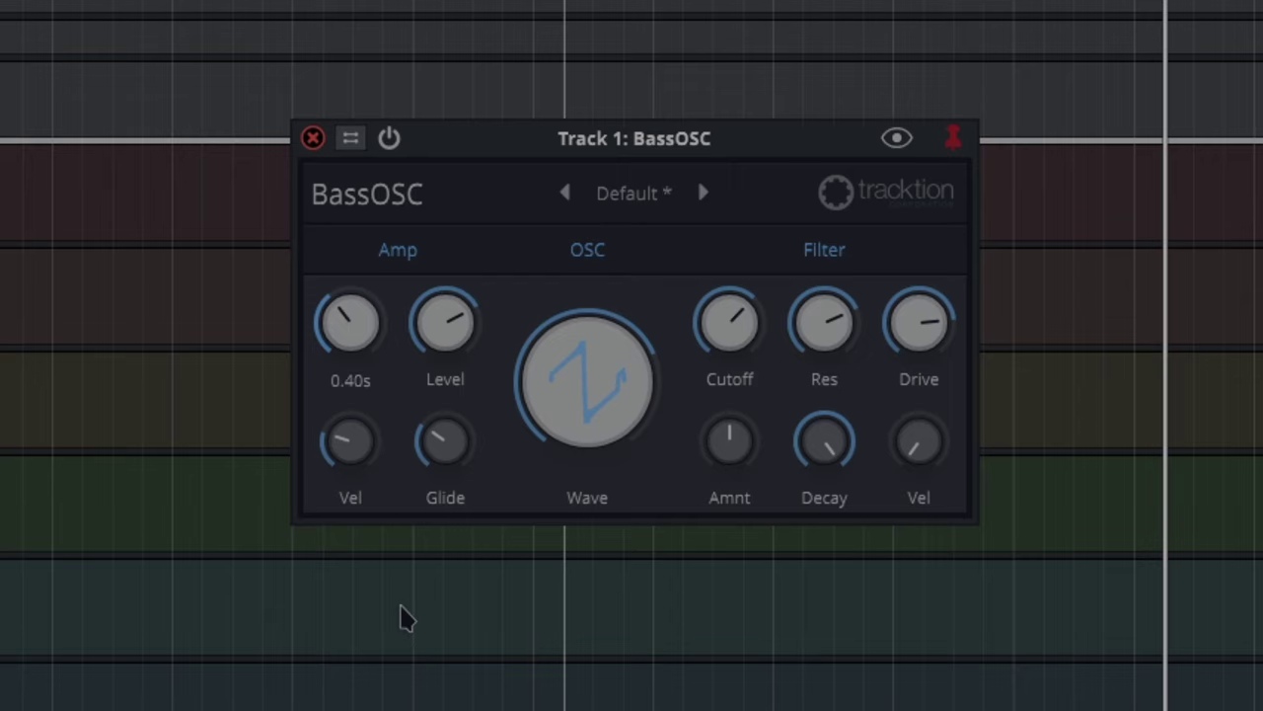
Set Track 1's BassOSC Amp Decay knob to a 60s decay time
mouse_move(360, 456)
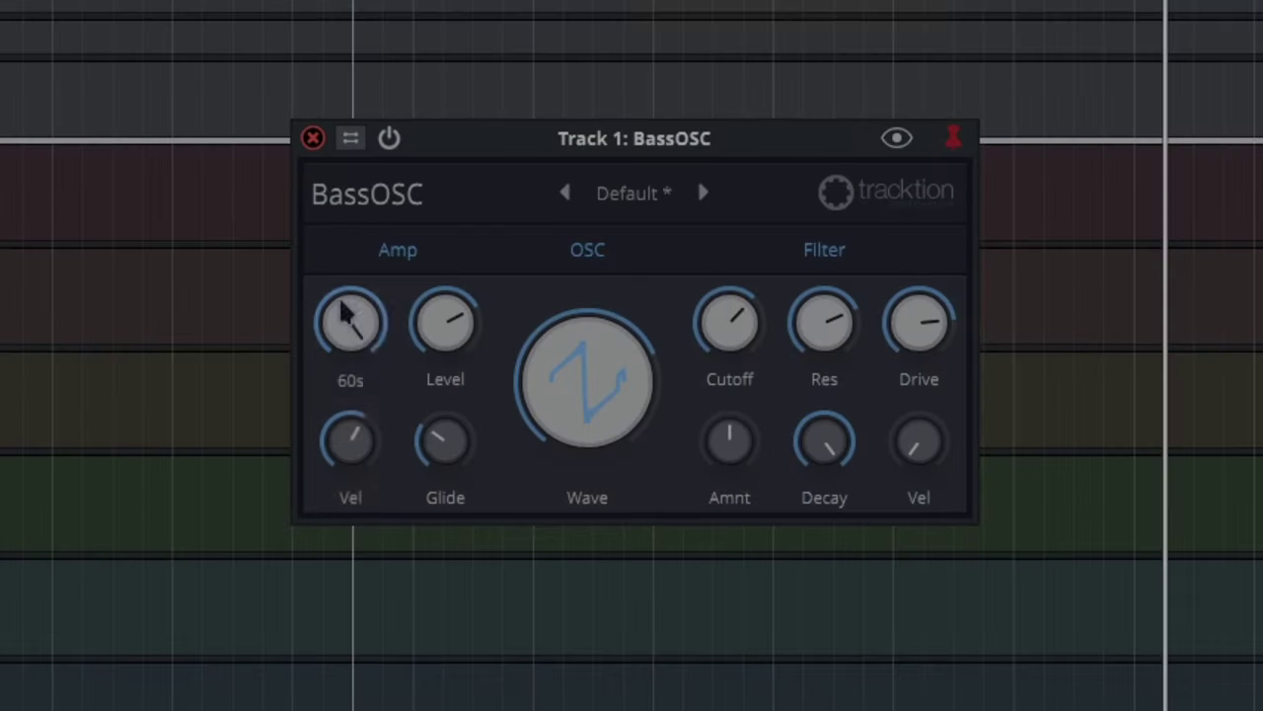
Turn Track 1's BassOSC Amp Vel down from 100 to minimum and set Glide to 0.57s
mouse_move(345, 452)
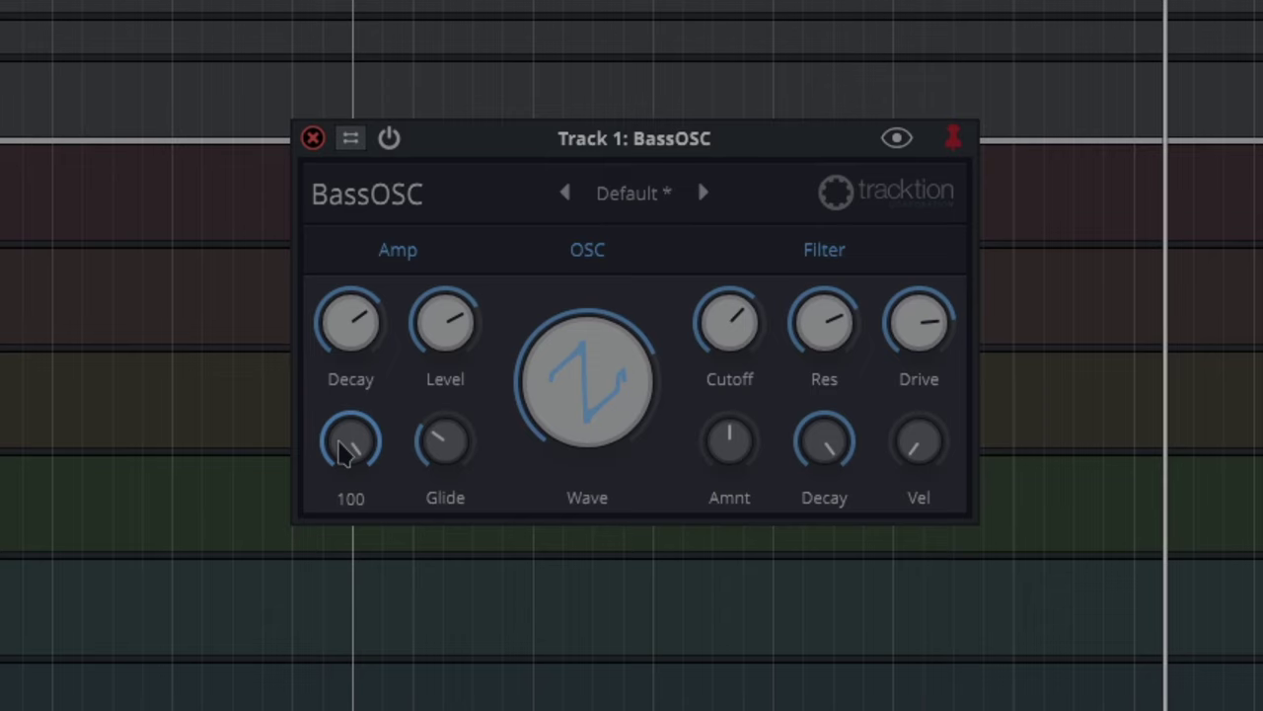
left_click_drag(345, 452, 336, 523)
left_click(333, 546)
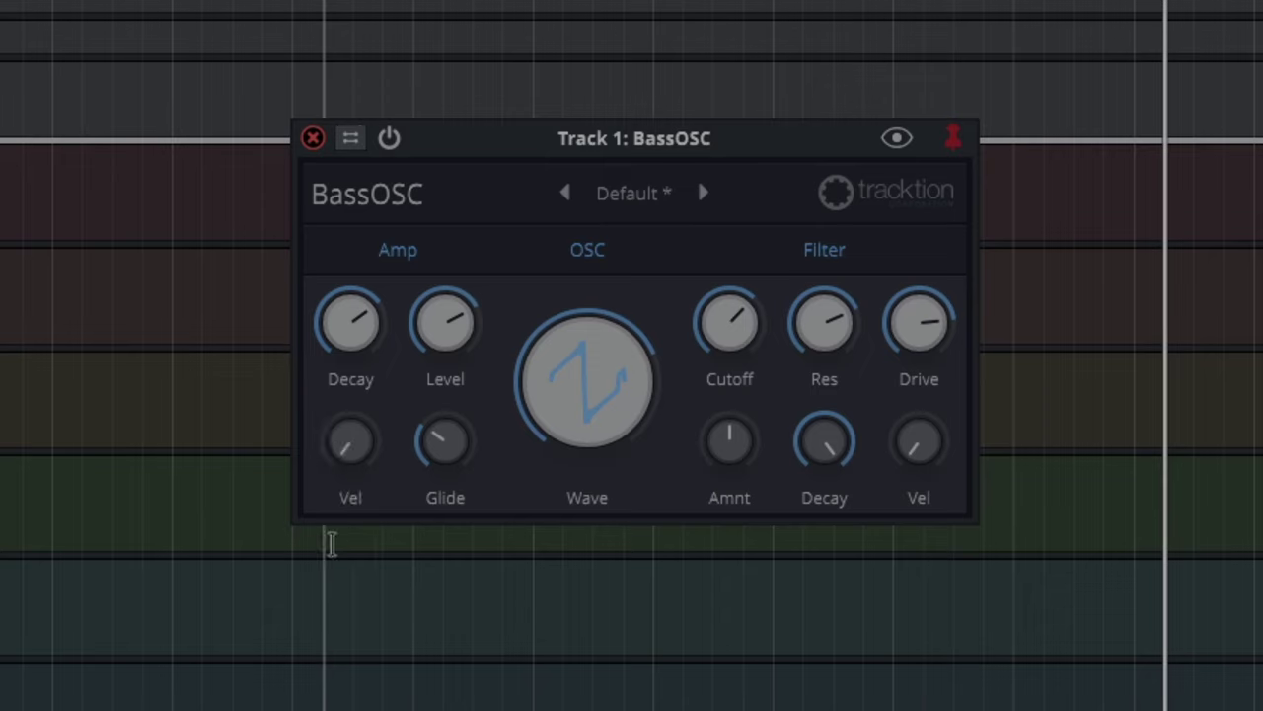
left_click_drag(428, 507, 428, 533)
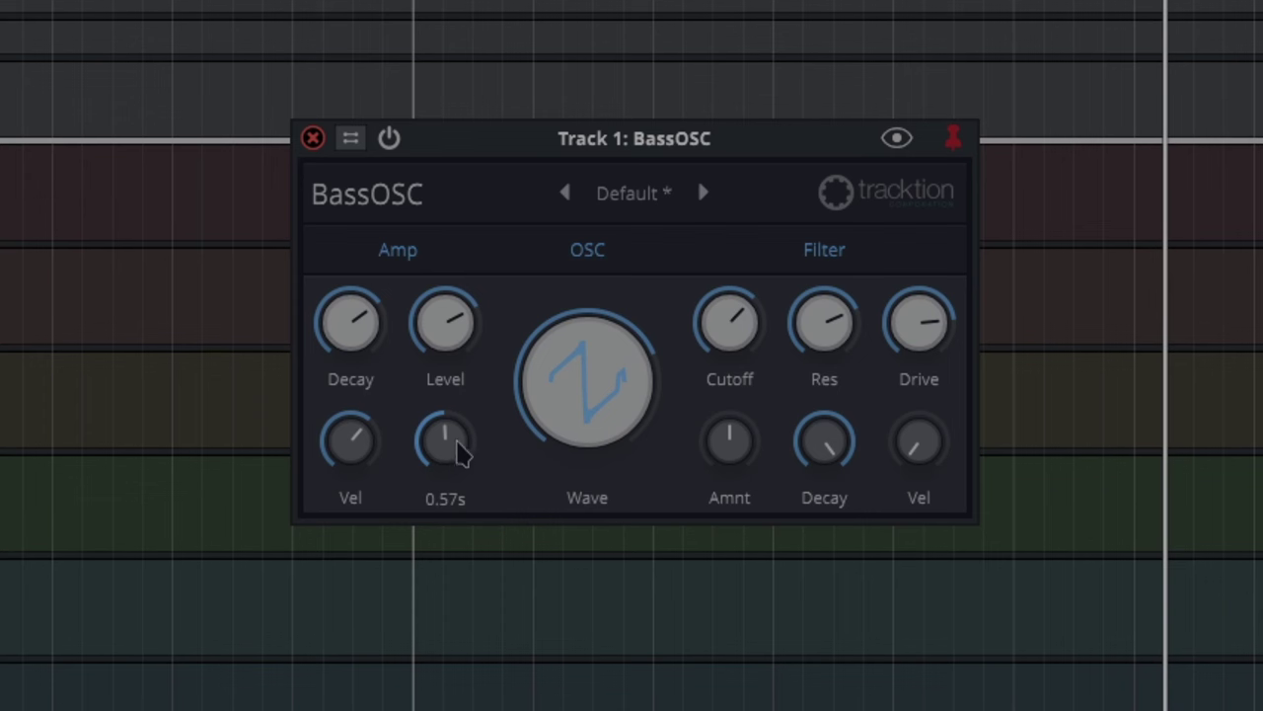
Sweep Track 1's BassOSC Filter Cutoff through low and bright settings to retune it
scroll(445, 449, "down", 4)
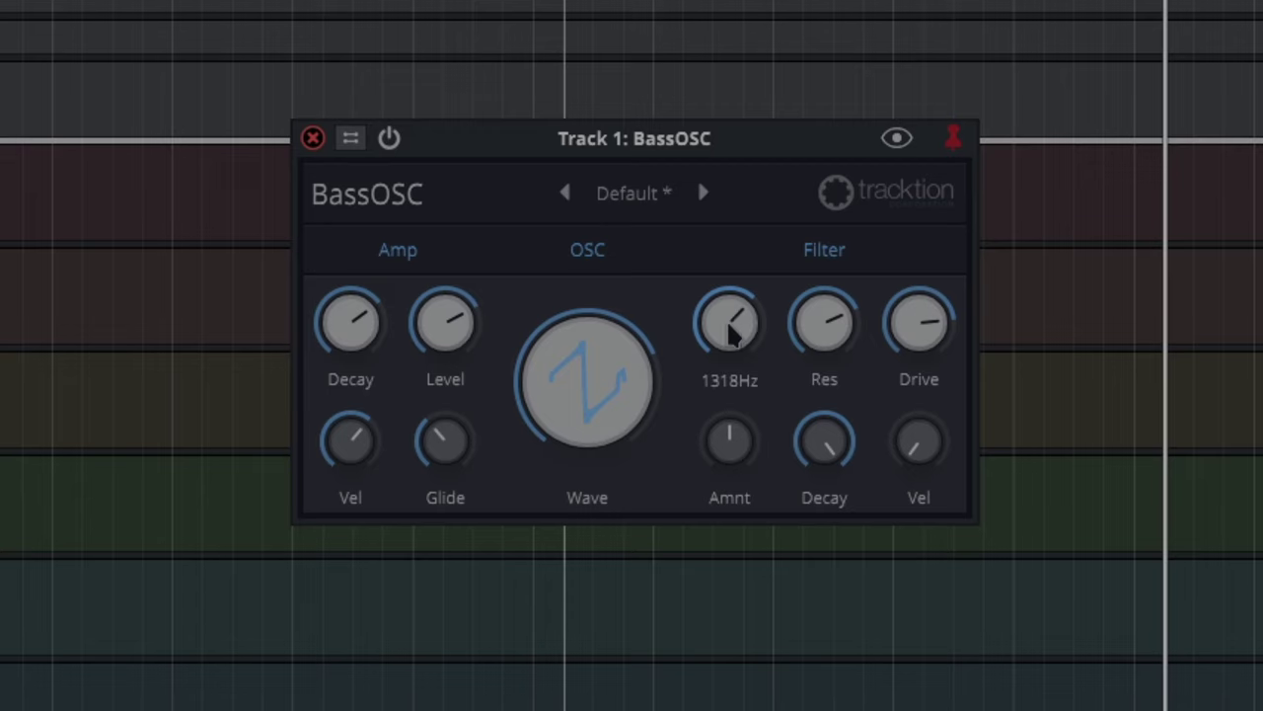
left_click_drag(731, 336, 747, 416)
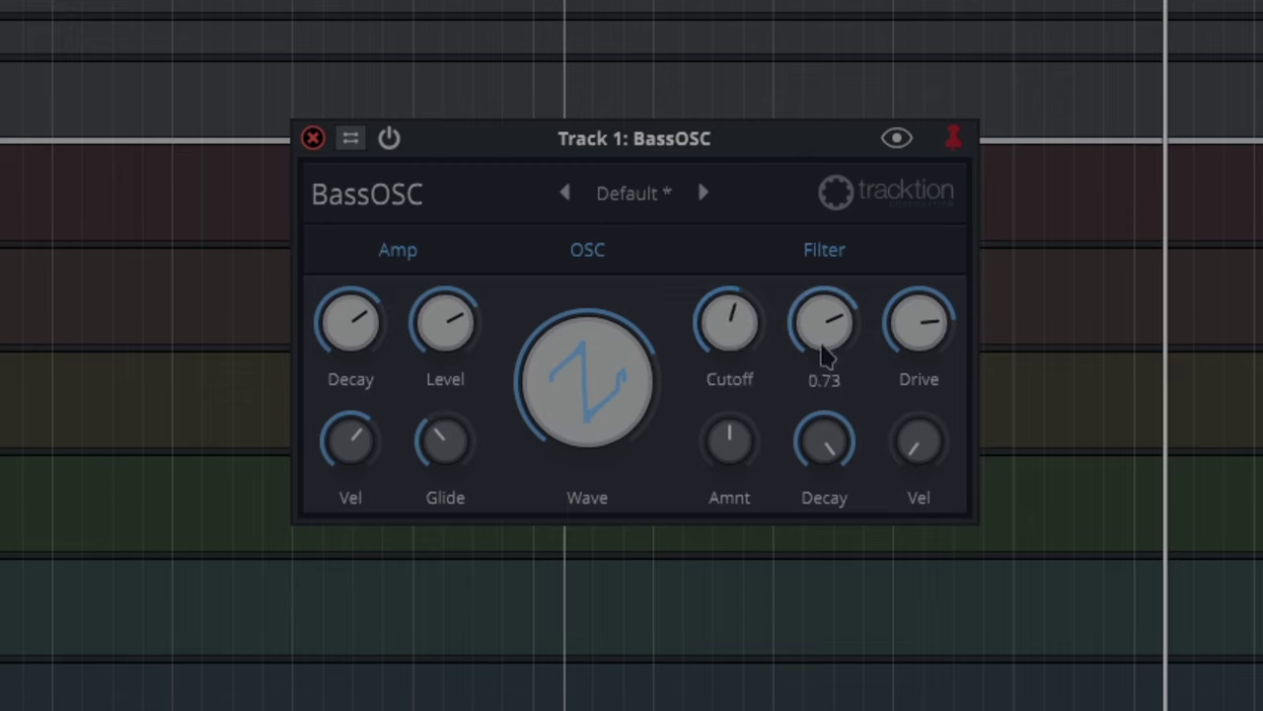
left_click_drag(732, 326, 740, 198)
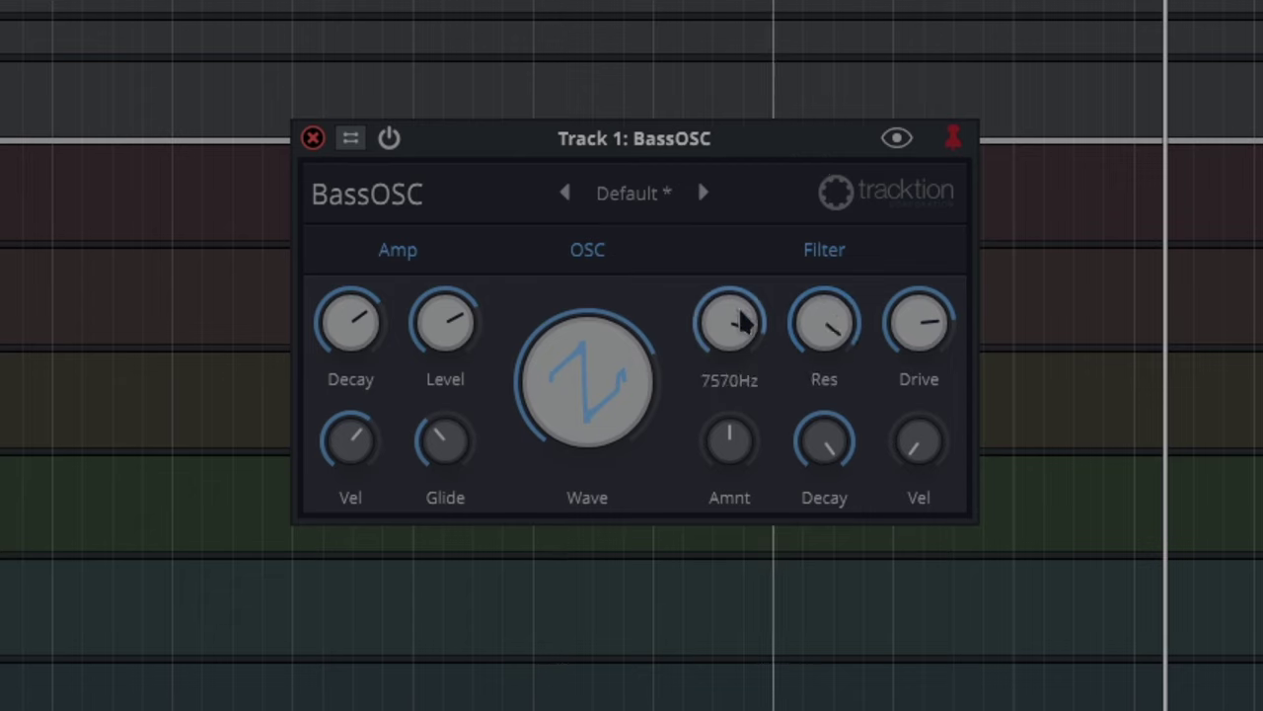
left_click_drag(732, 395, 732, 462)
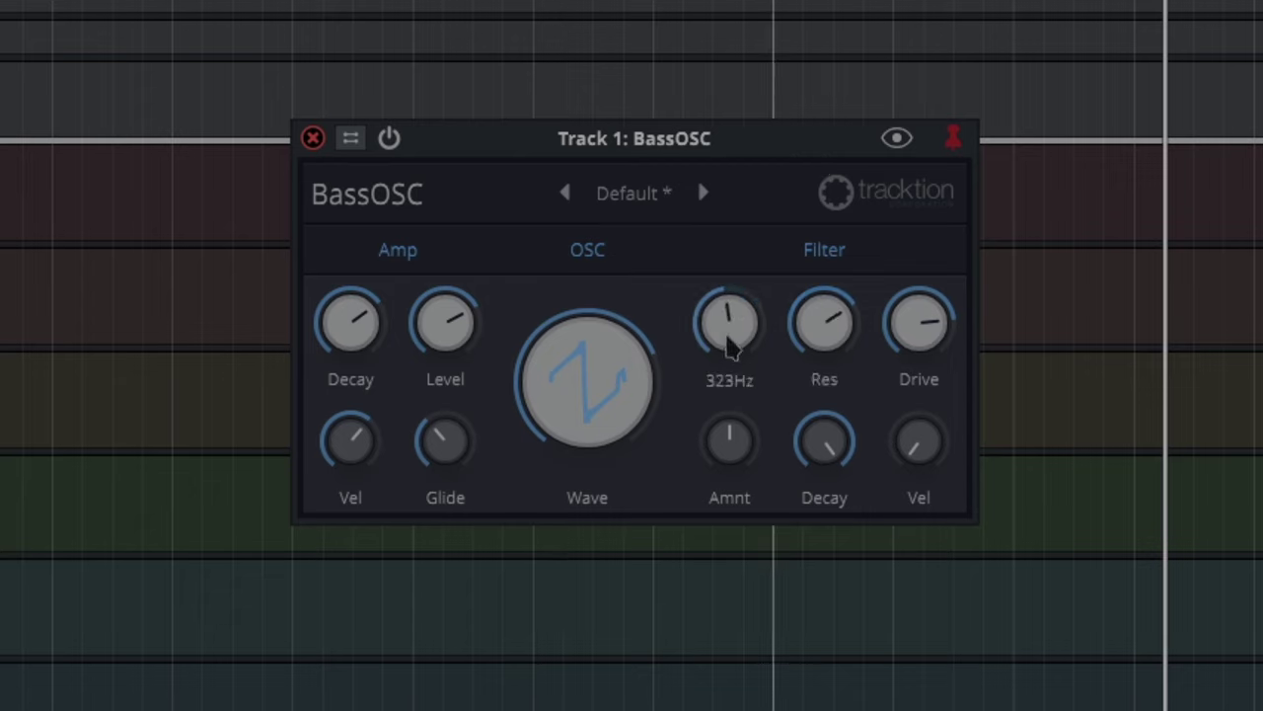
left_click_drag(731, 305, 725, 336)
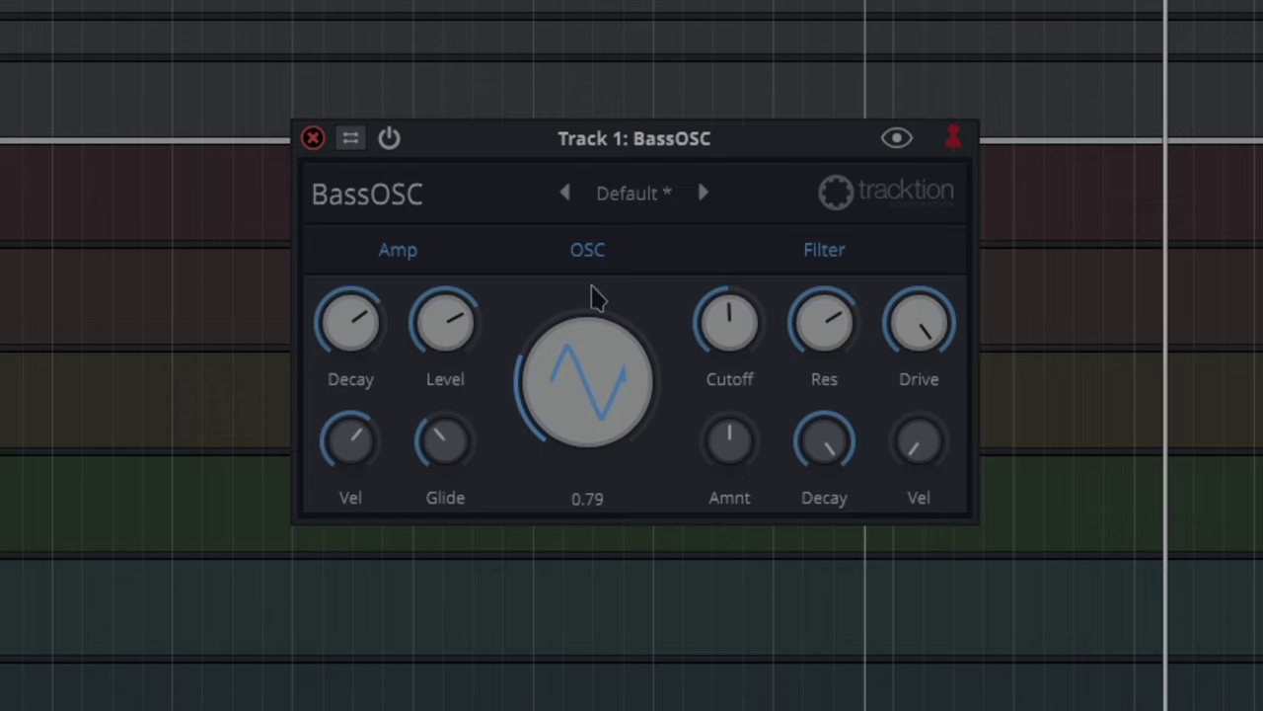
Raise the BassOSC Filter Vel amount slightly to about 2.8%
mouse_move(910, 329)
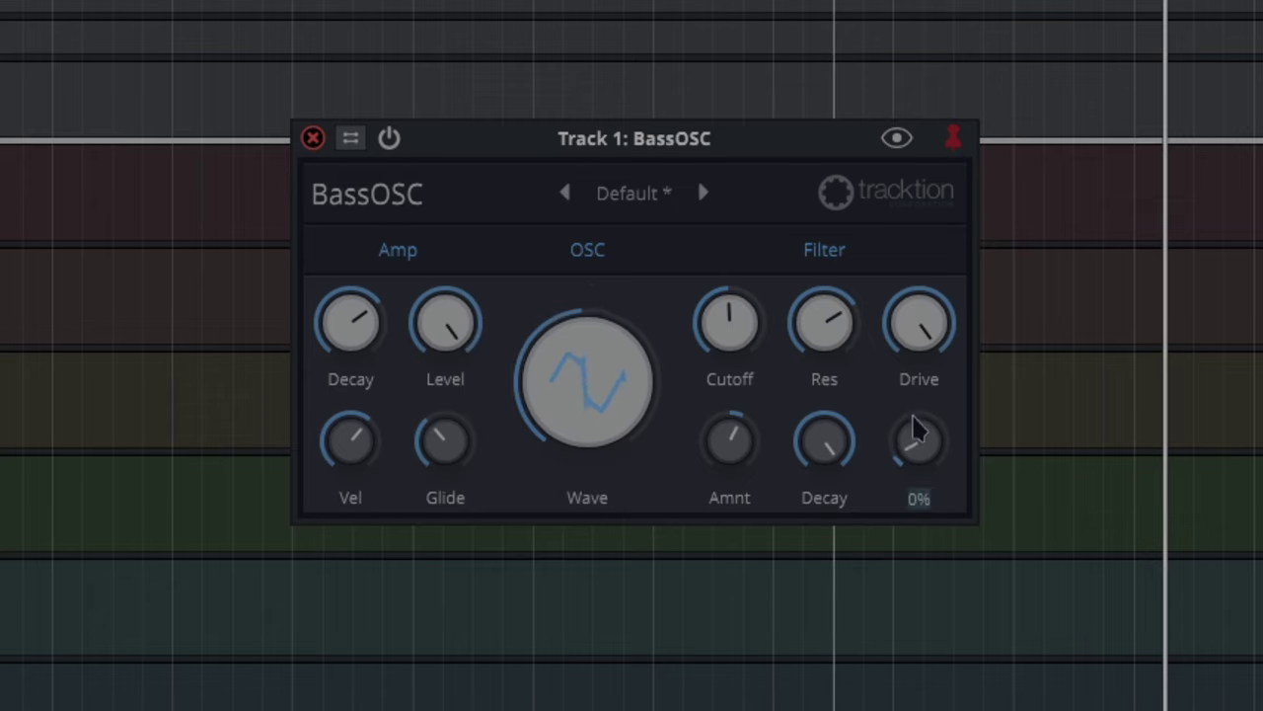
left_click_drag(916, 428, 920, 420)
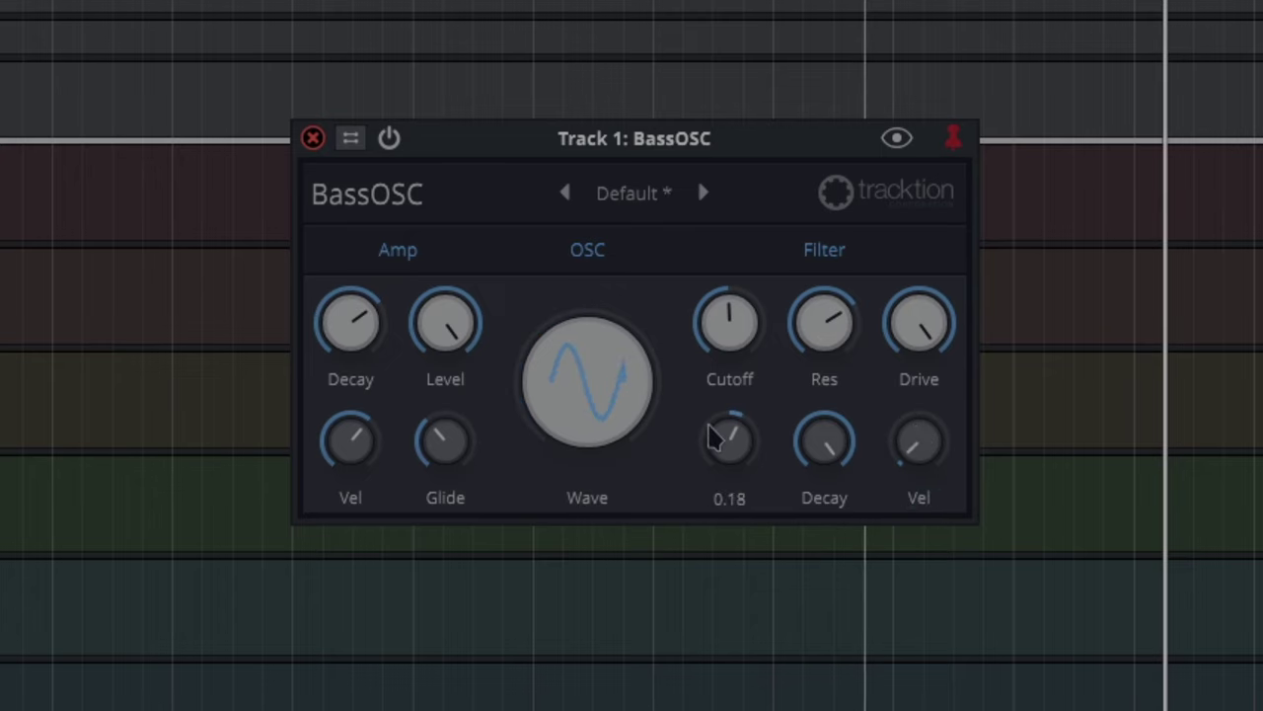
mouse_move(824, 456)
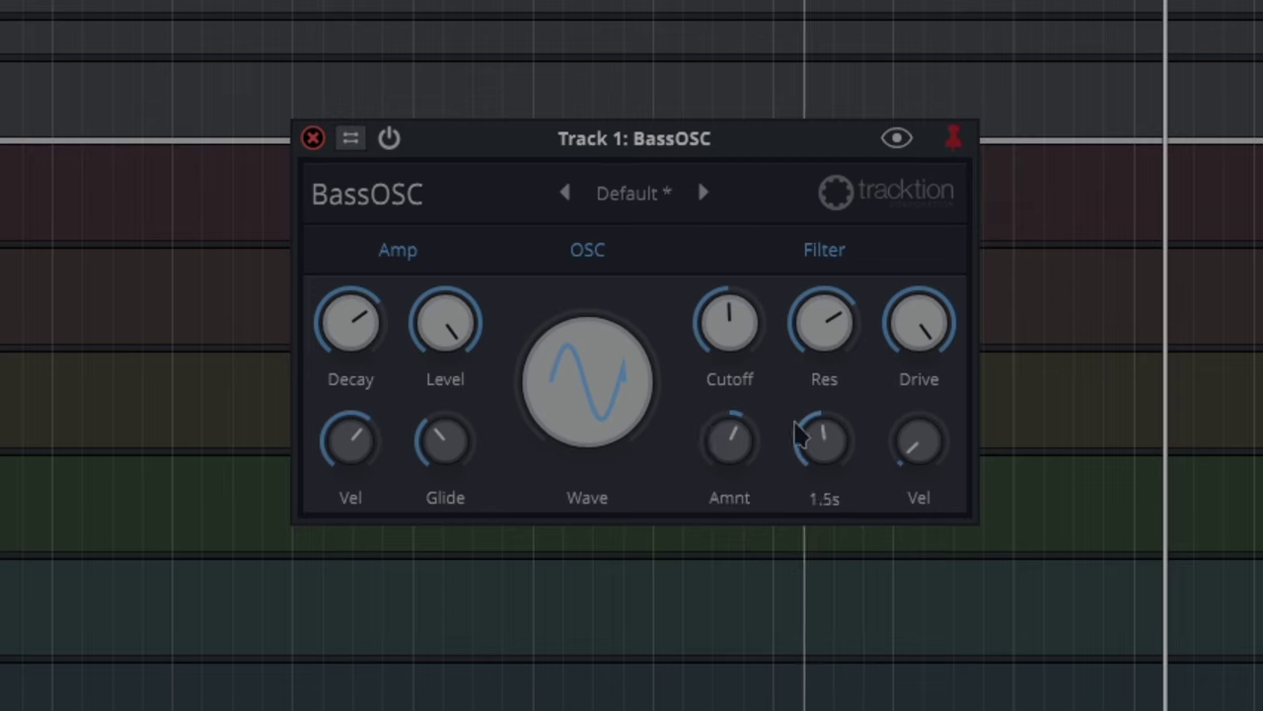
mouse_move(724, 336)
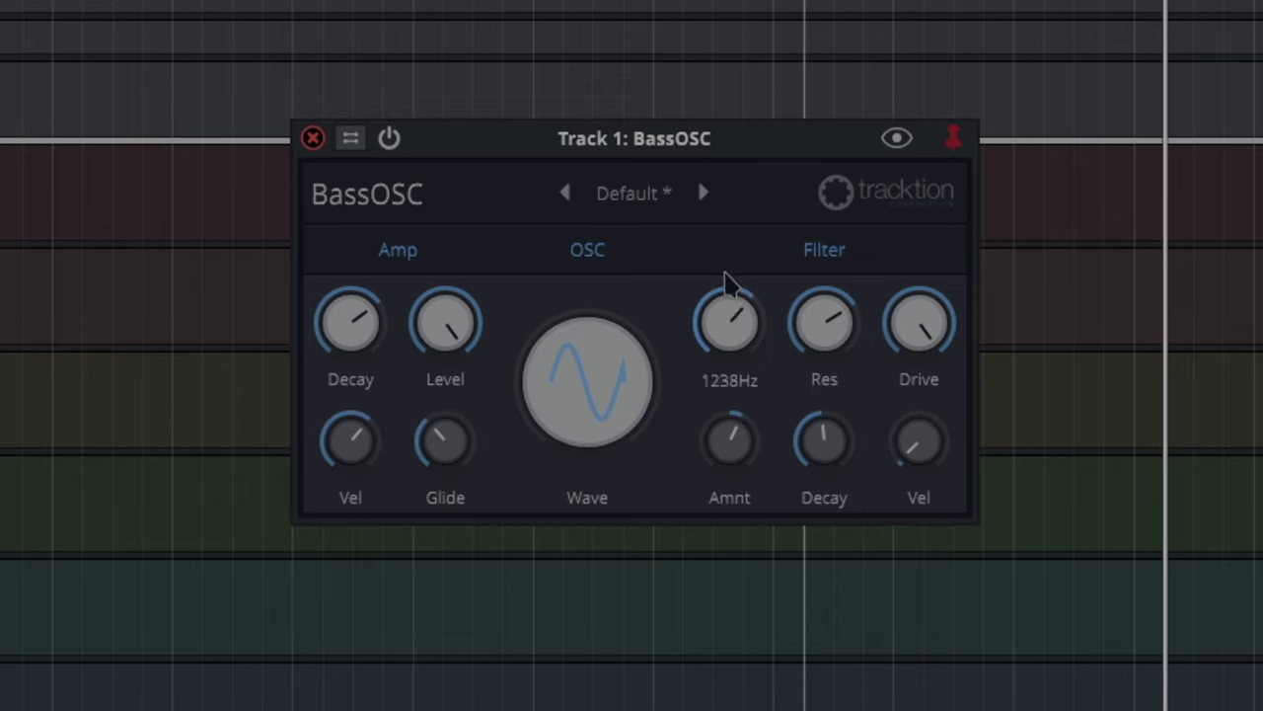
mouse_move(807, 329)
mouse_move(766, 318)
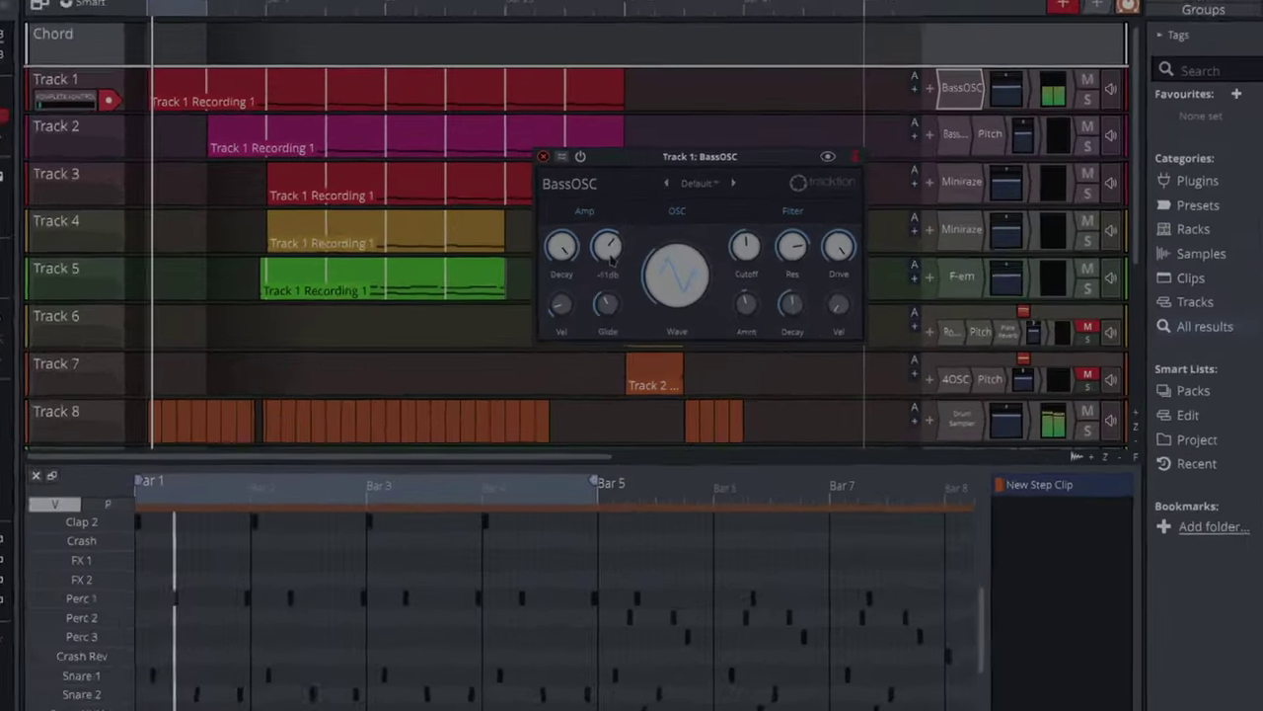
mouse_move(582, 338)
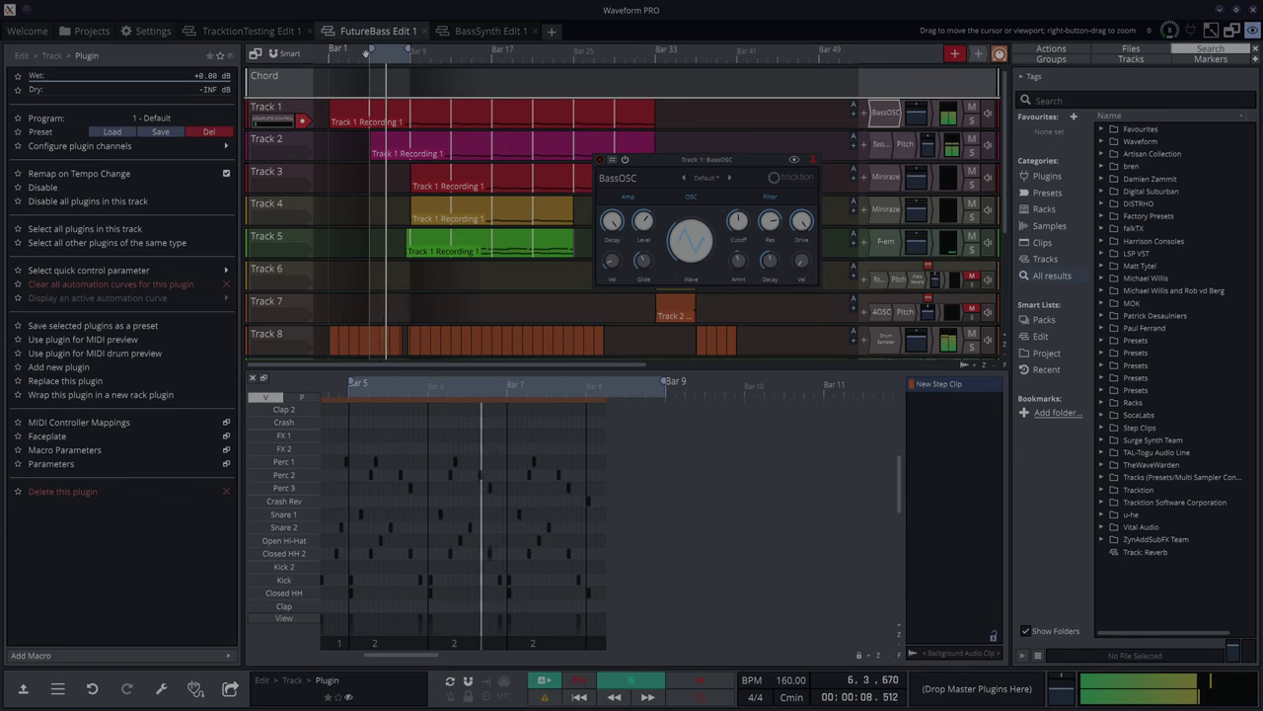
Open Track 2's BassOSC window below Track 1's, and solo Tracks 1 and 2
double_click(879, 145)
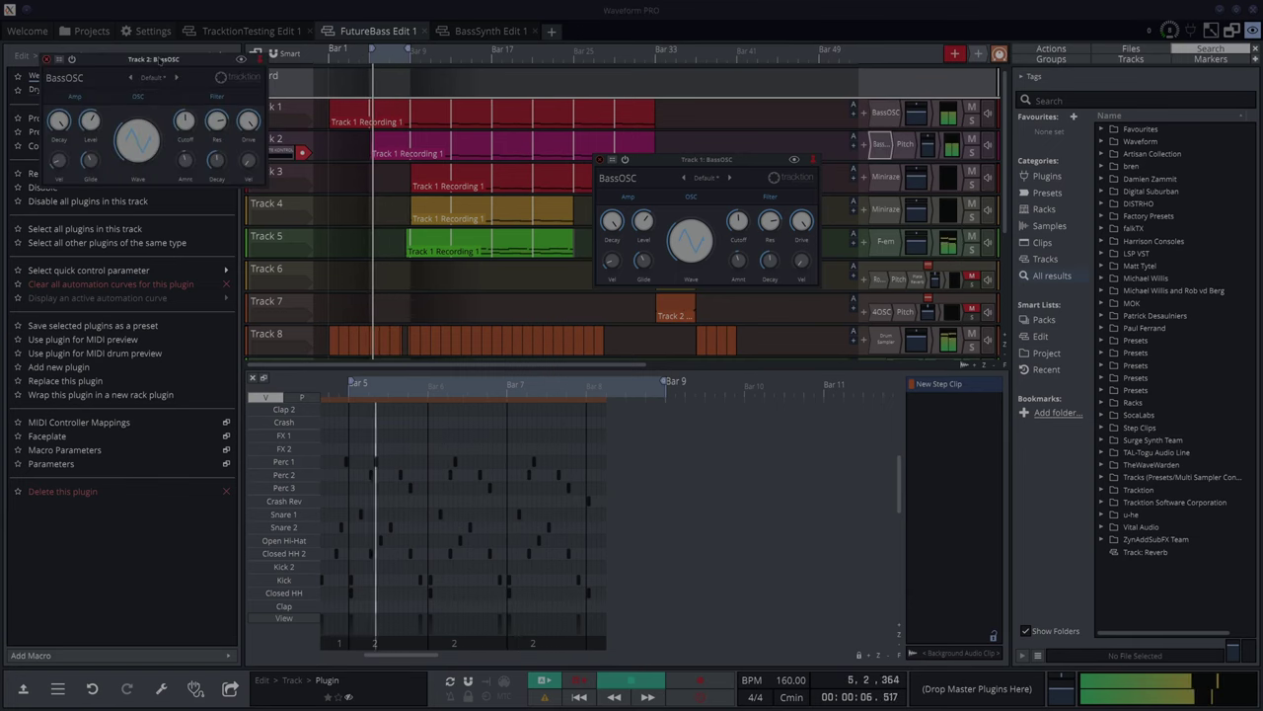
left_click_drag(160, 61, 718, 294)
left_click_drag(659, 363, 642, 361)
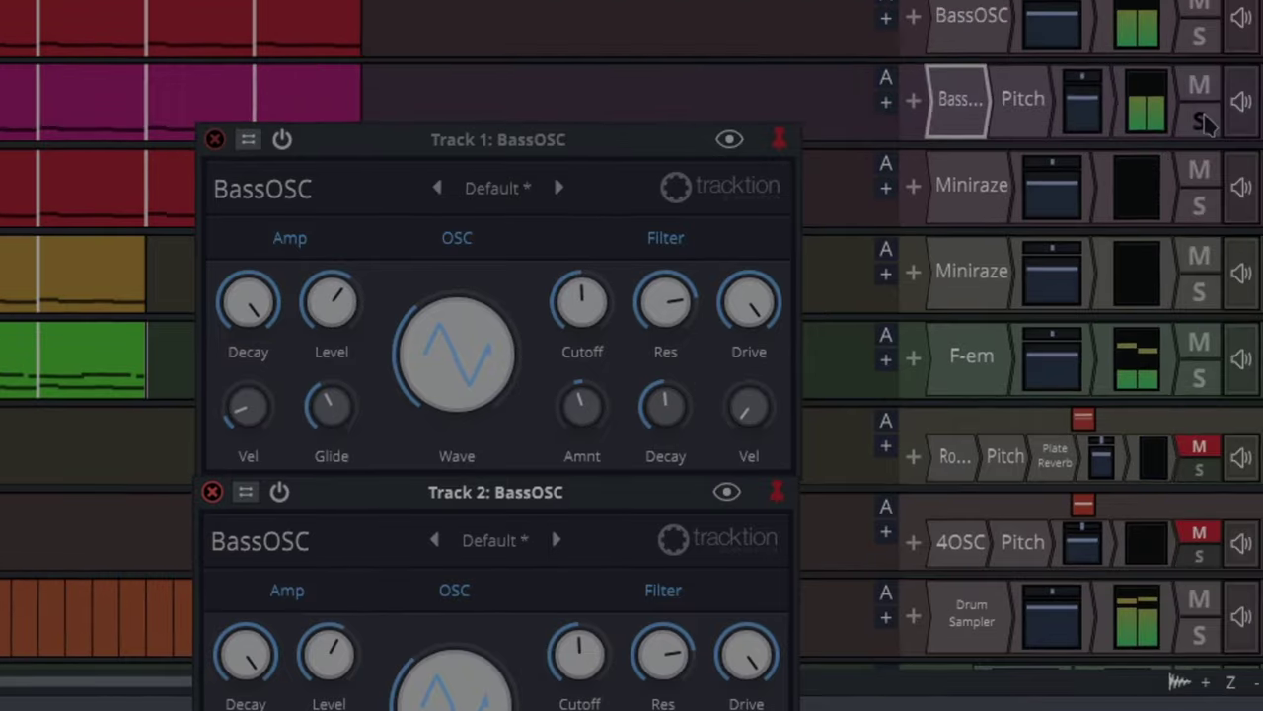
left_click(1162, 161)
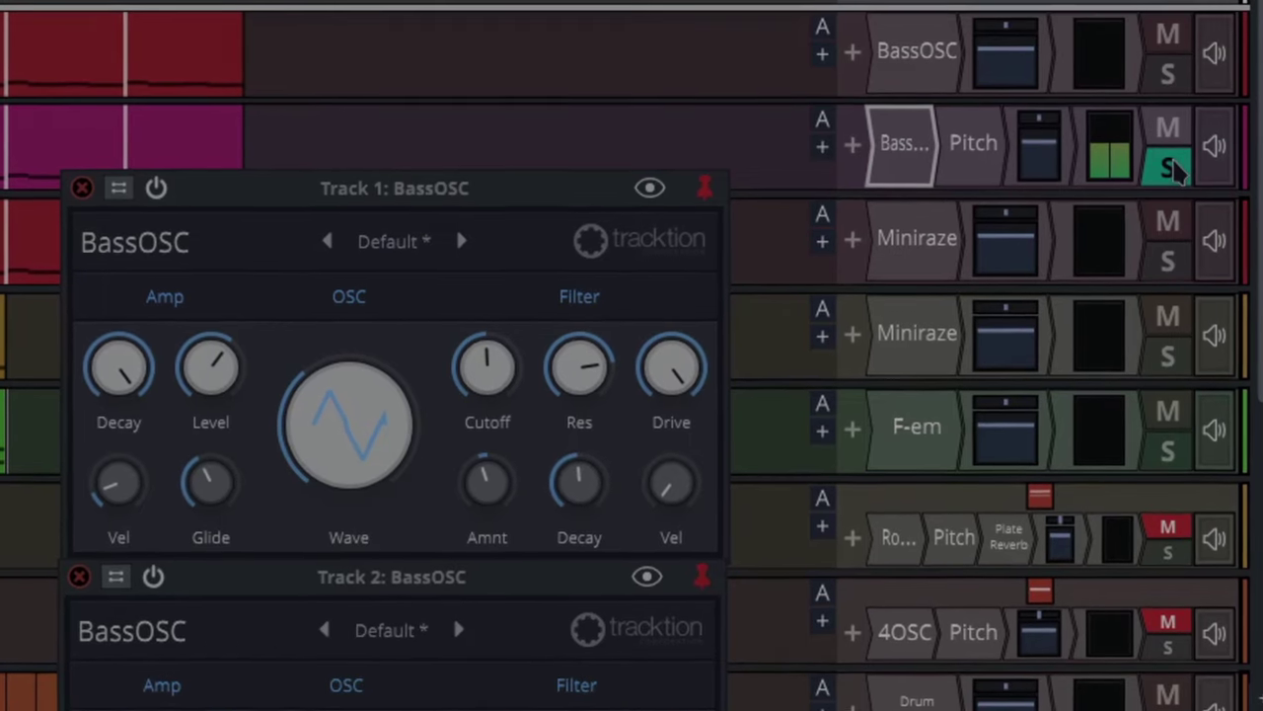
left_click(1168, 75)
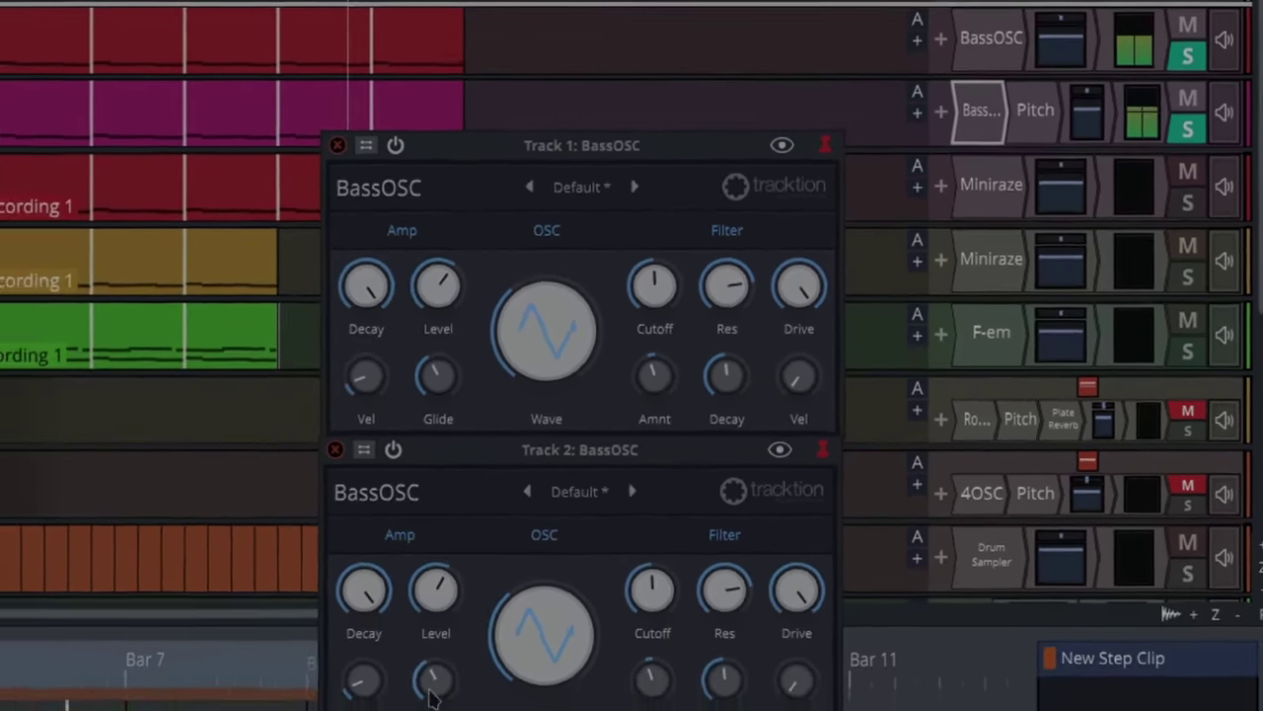
Open Track 2's Pitch Shifter and place its window below the synth panels
mouse_move(146, 478)
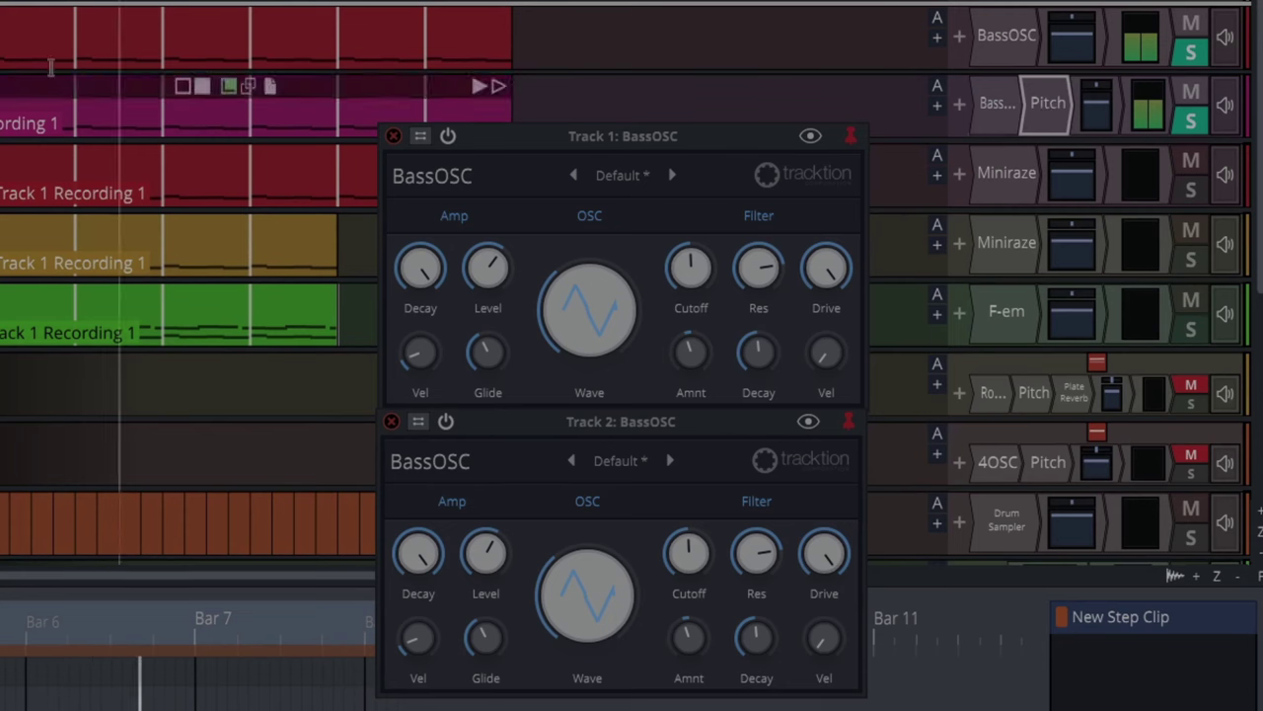
double_click(1048, 103)
left_click_drag(384, 217, 597, 580)
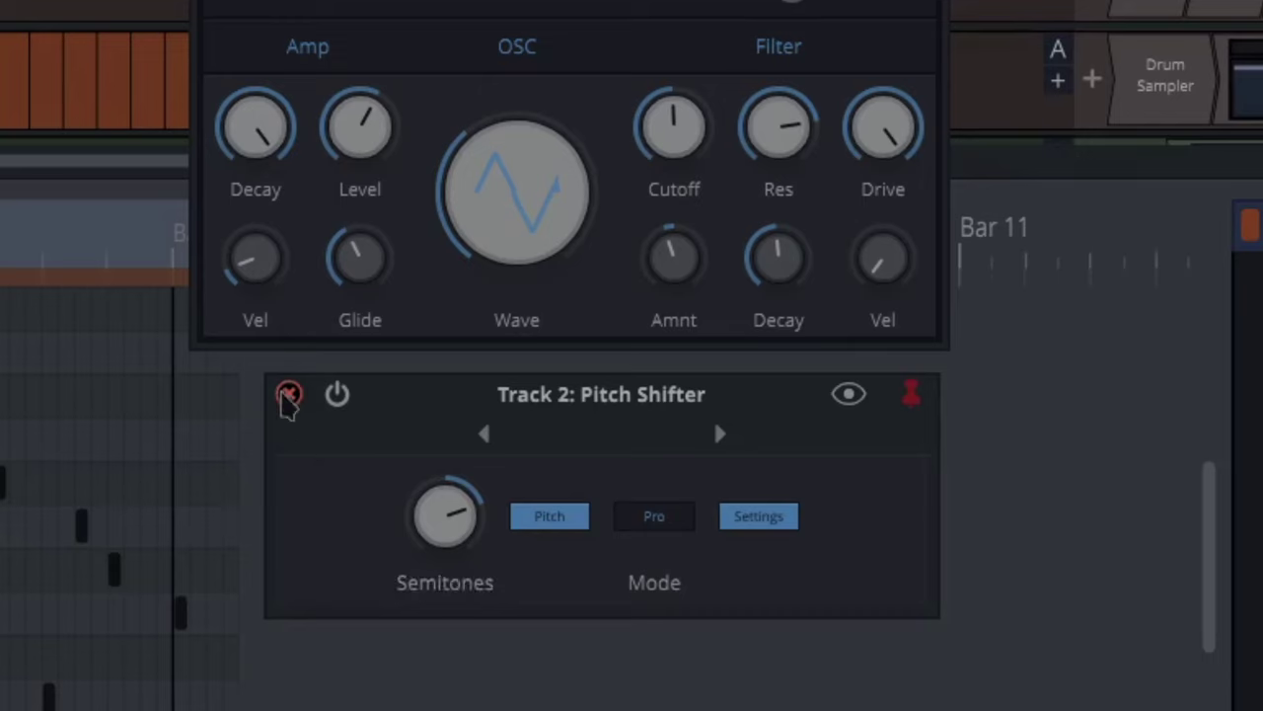
Settle the Semitones knob at about +11.82, then close the Pitch Shifter window
mouse_move(438, 514)
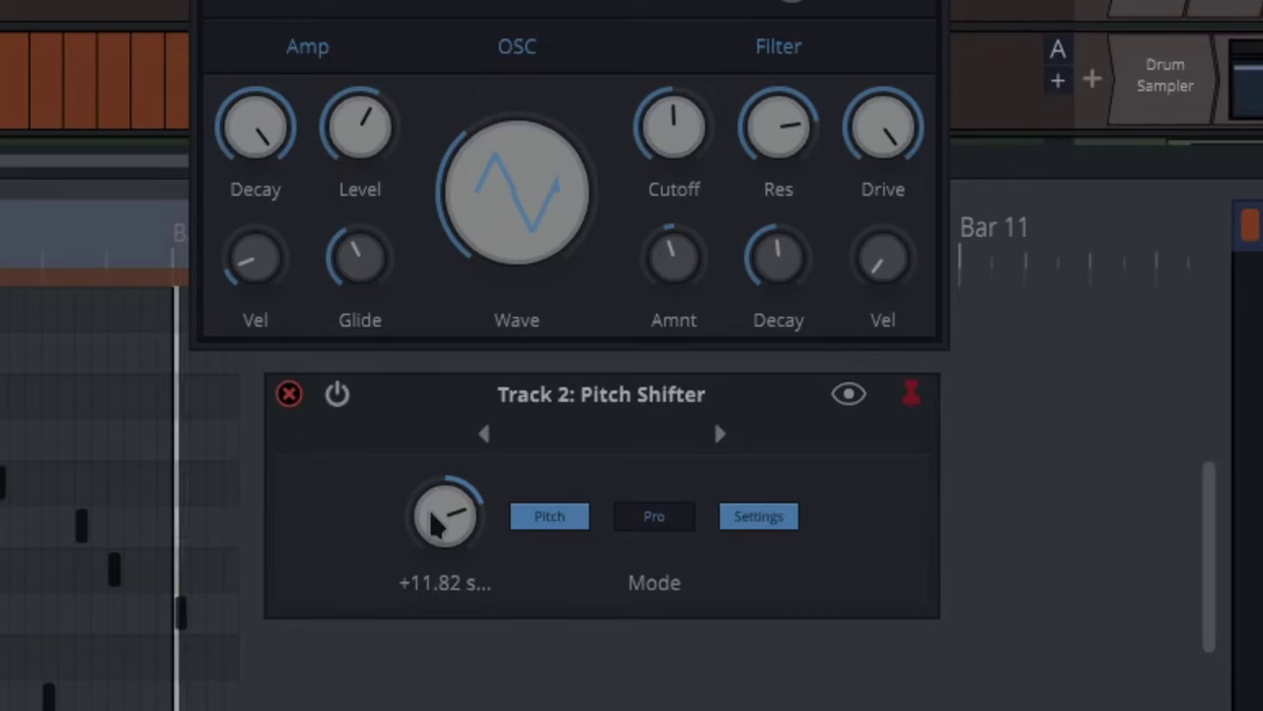
left_click_drag(446, 491, 440, 464)
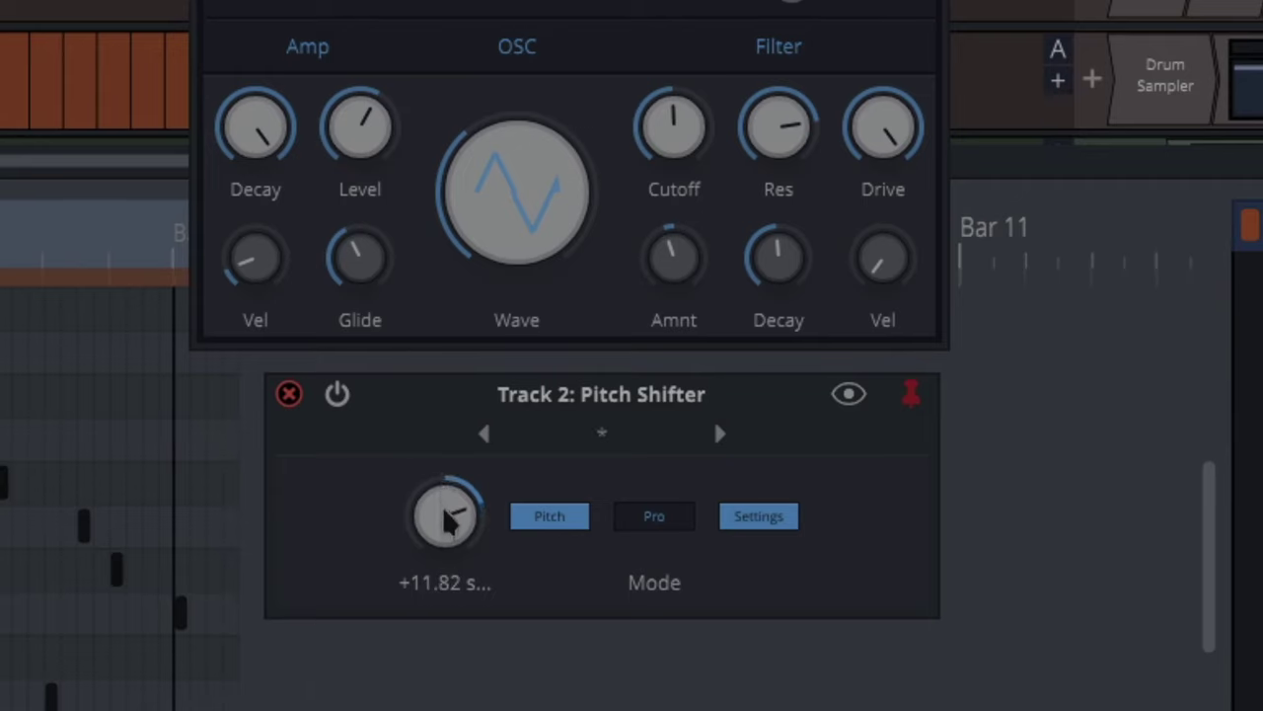
left_click_drag(443, 514, 445, 519)
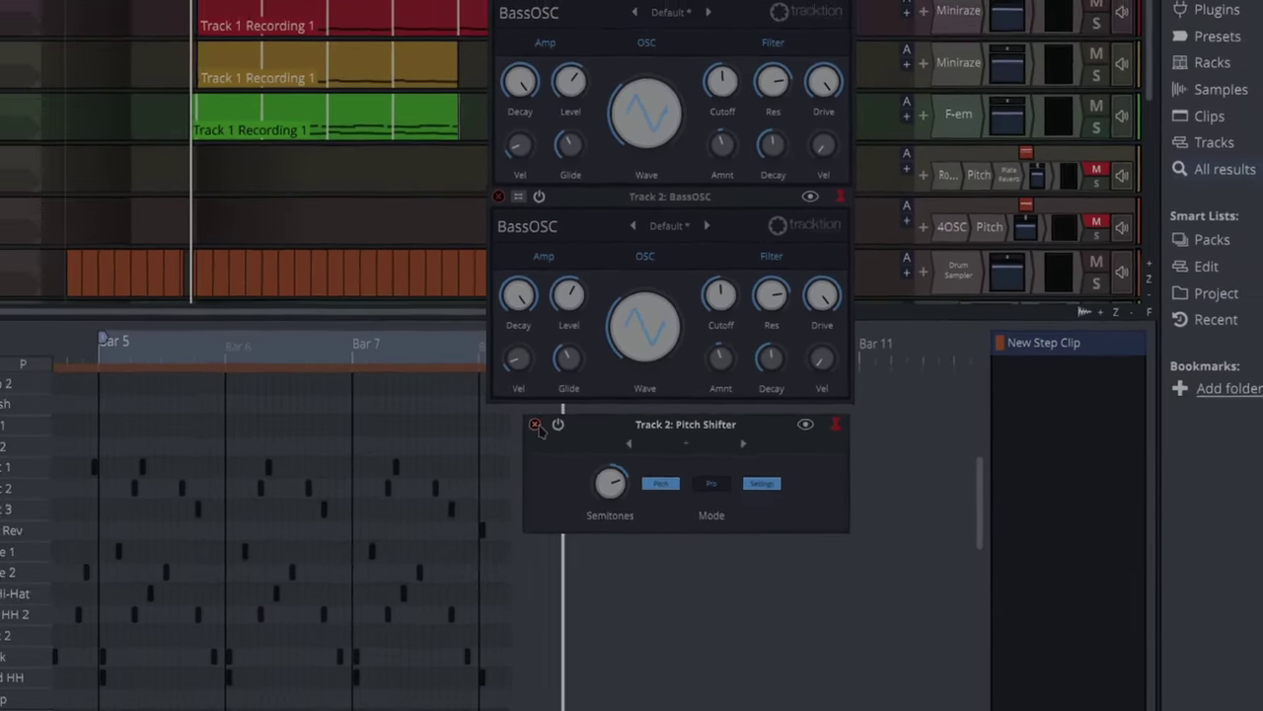
left_click(448, 413)
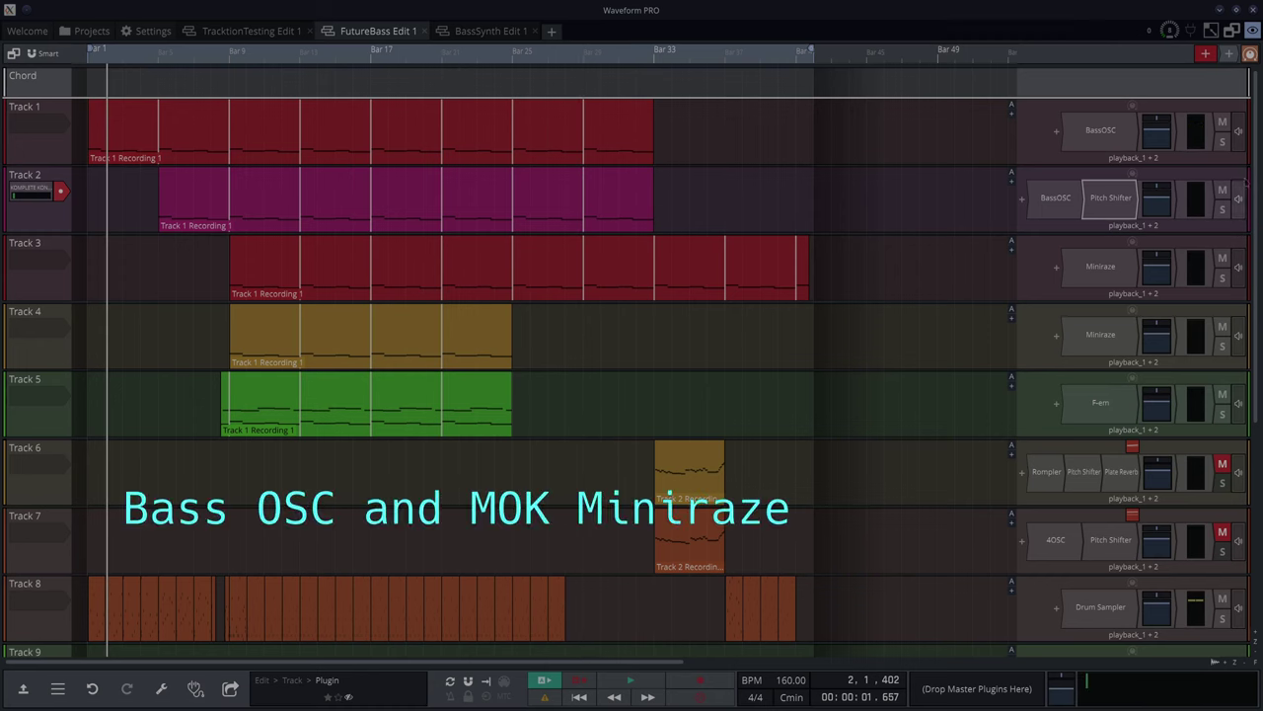
Solo Track 1, start arrangement playback, and re-solo Track 3
left_click(1222, 141)
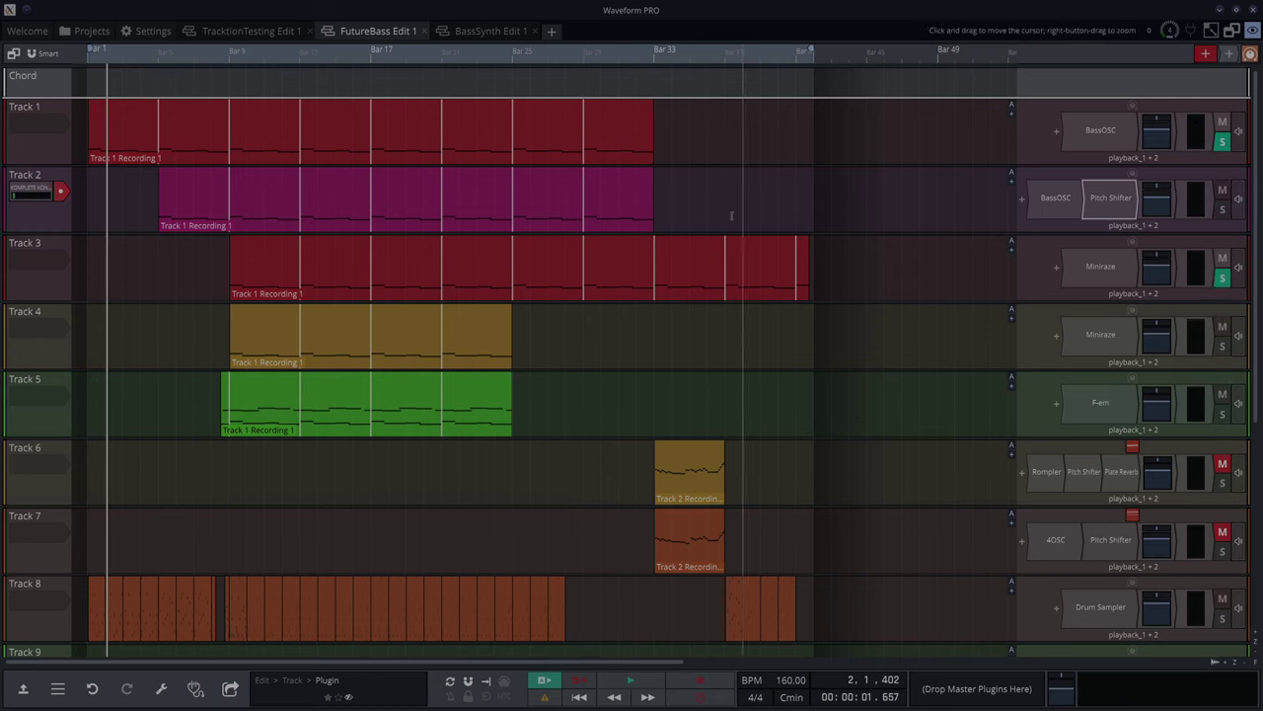
left_click(1222, 277)
key("space")
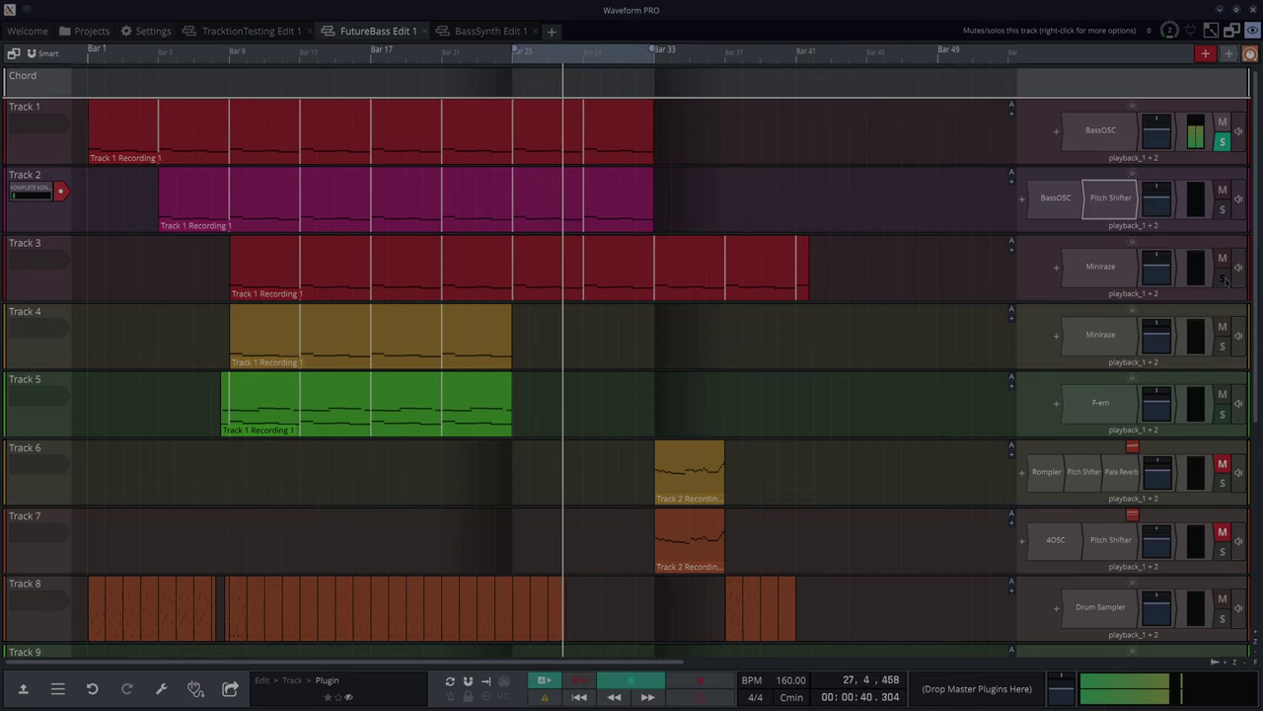
left_click(1223, 278)
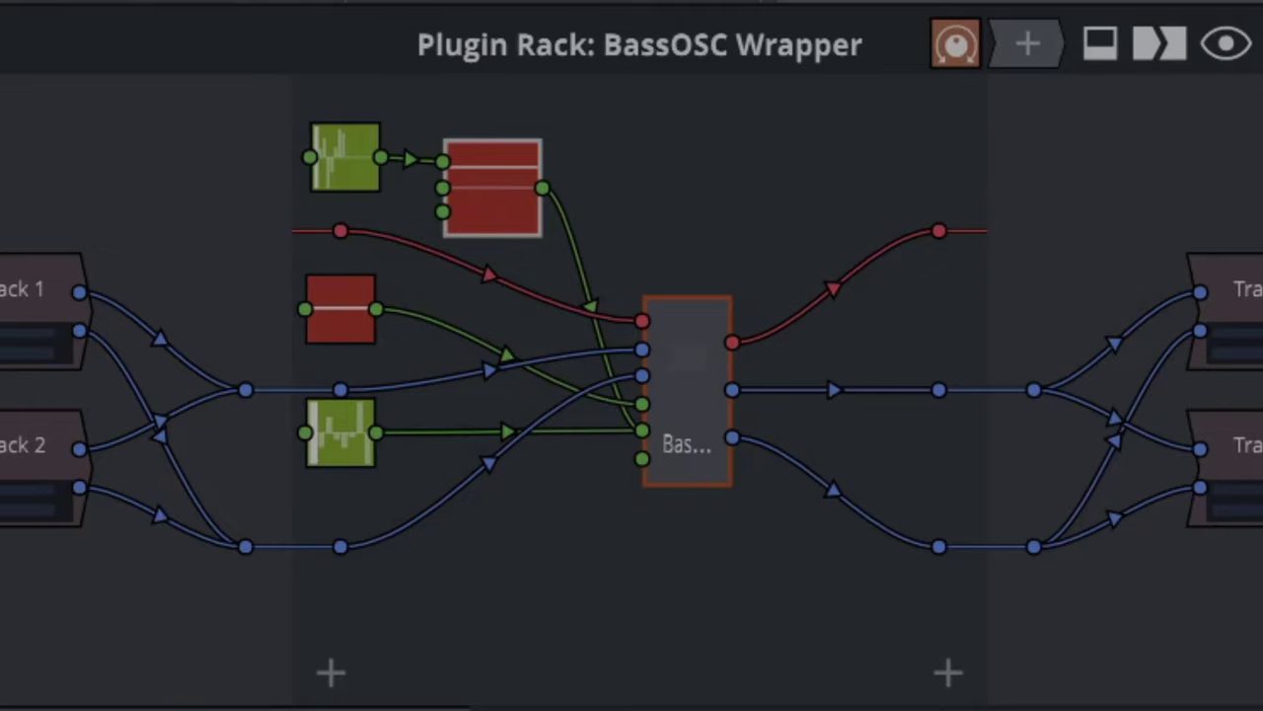
Wire the modifier's Amount into BassOSC and show the LFO modifier's Sine 1/4 settings
left_click_drag(640, 434, 641, 431)
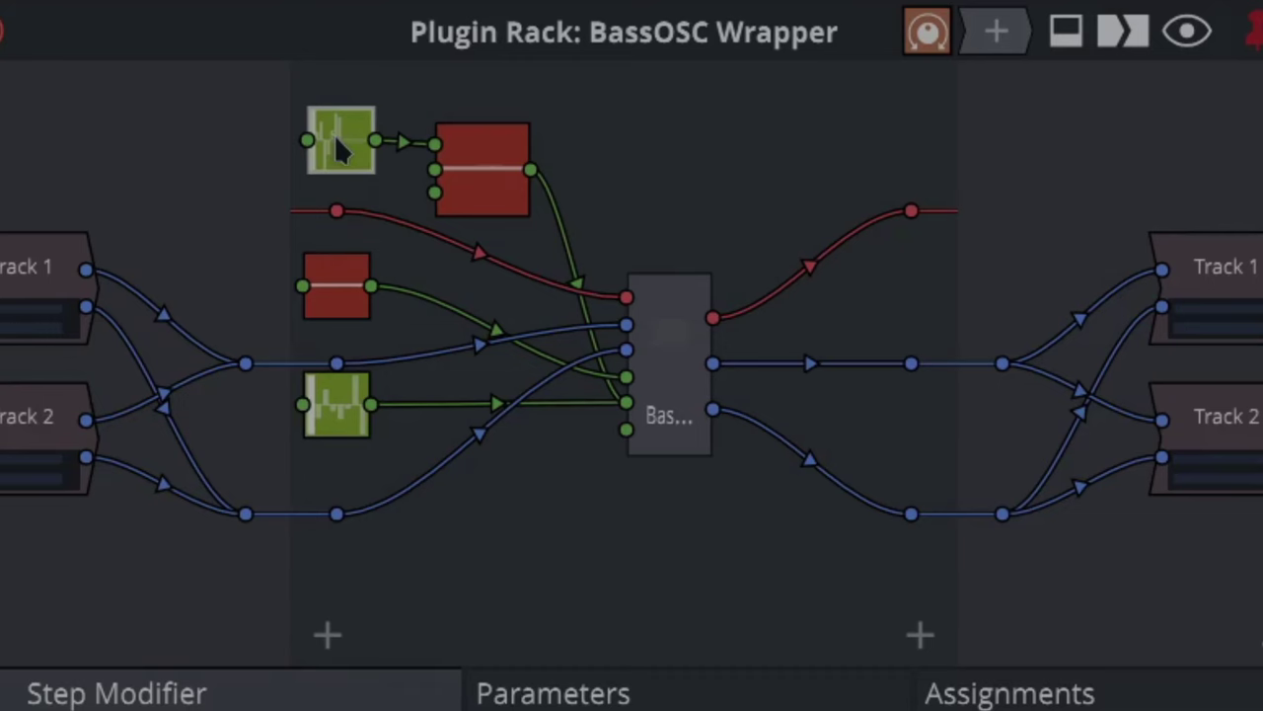
left_click(507, 175)
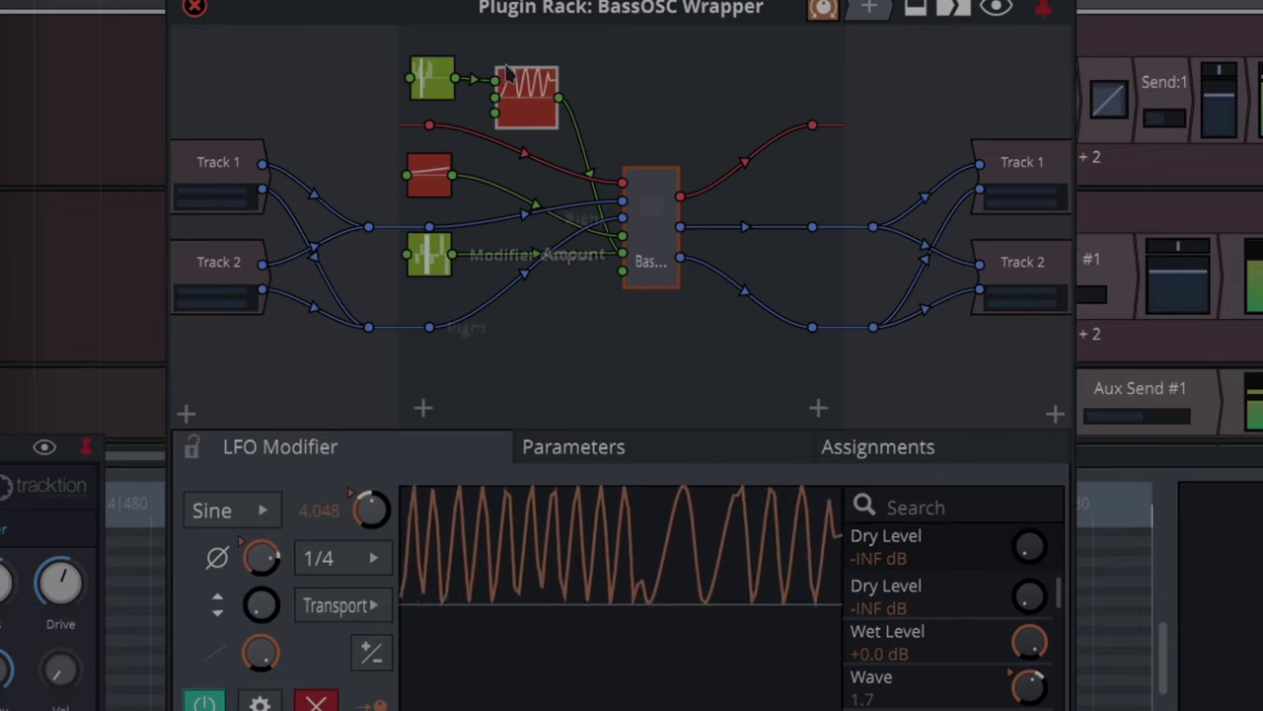
Connect the Step modifier's Amount to BassOSC's Wave pin, then view the LFO settings
left_click(439, 87)
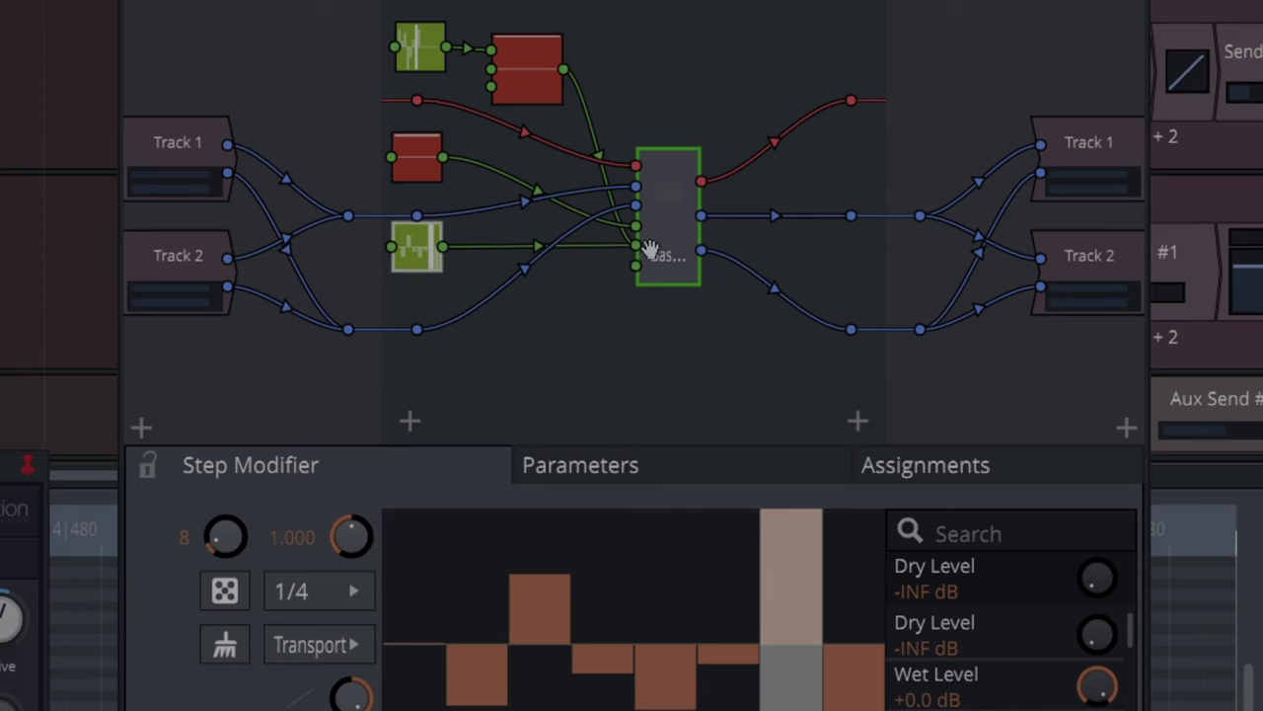
left_click_drag(637, 257, 638, 257)
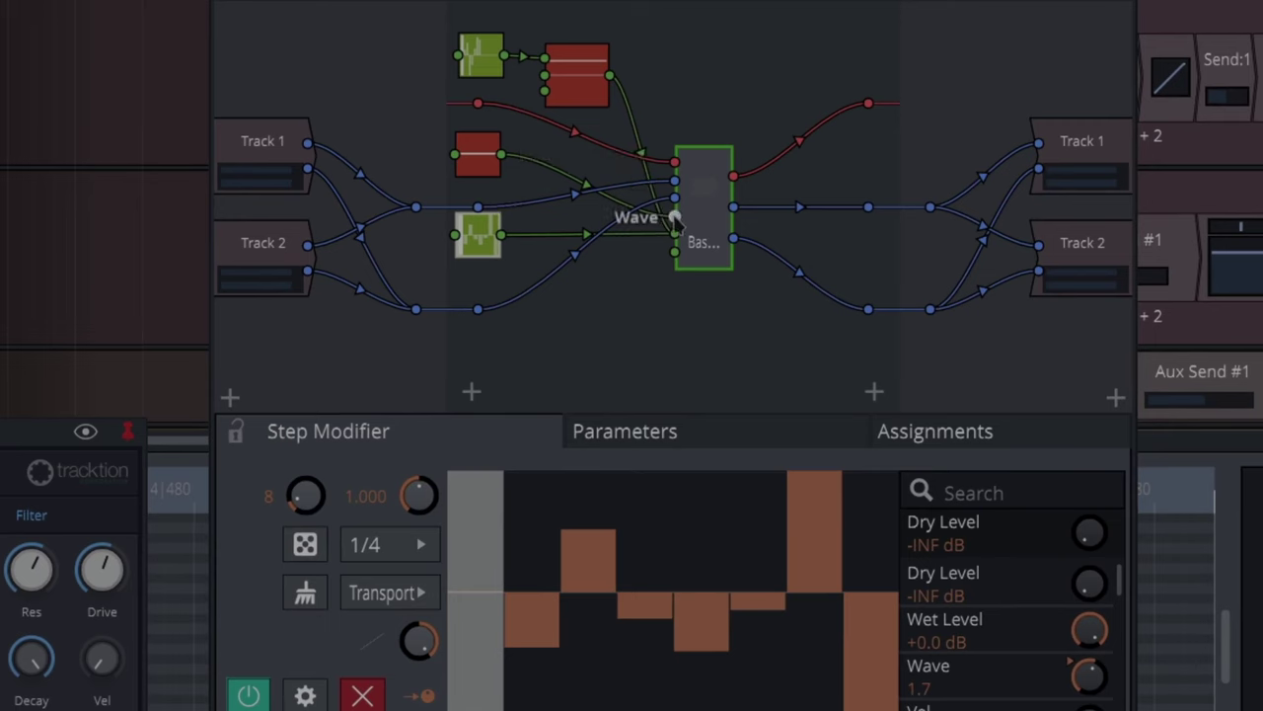
left_click(479, 158)
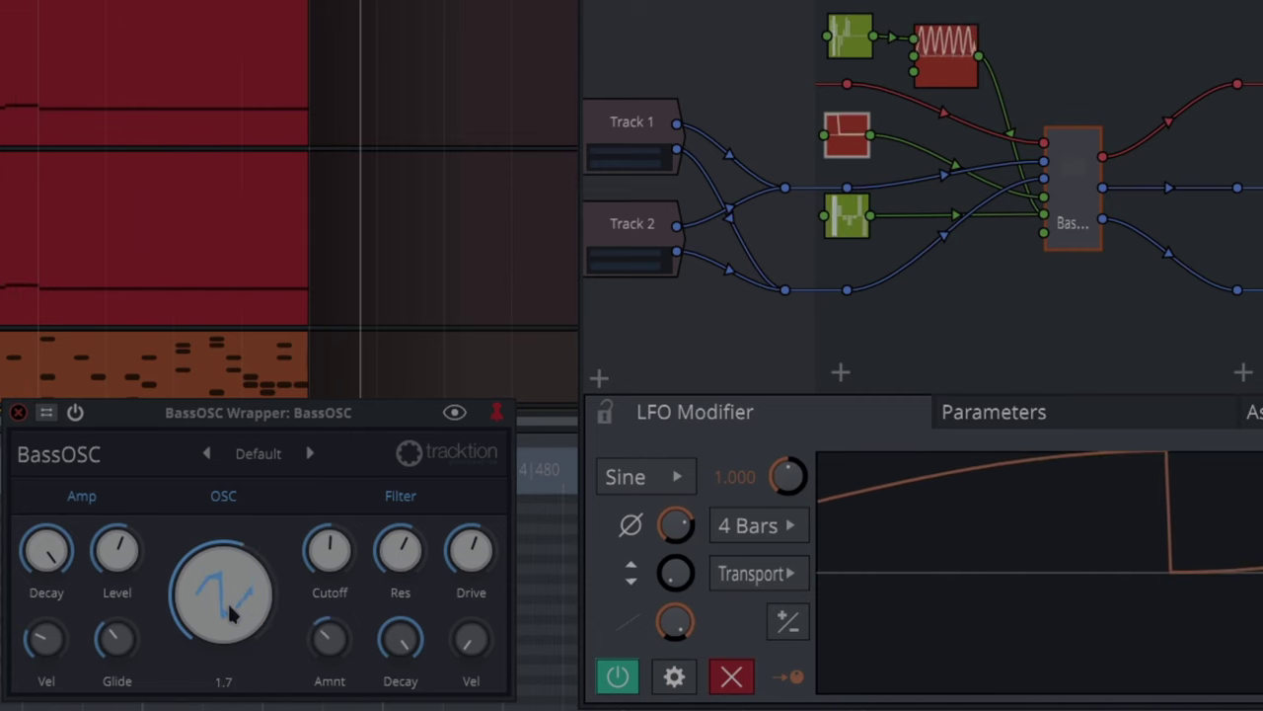
mouse_move(667, 523)
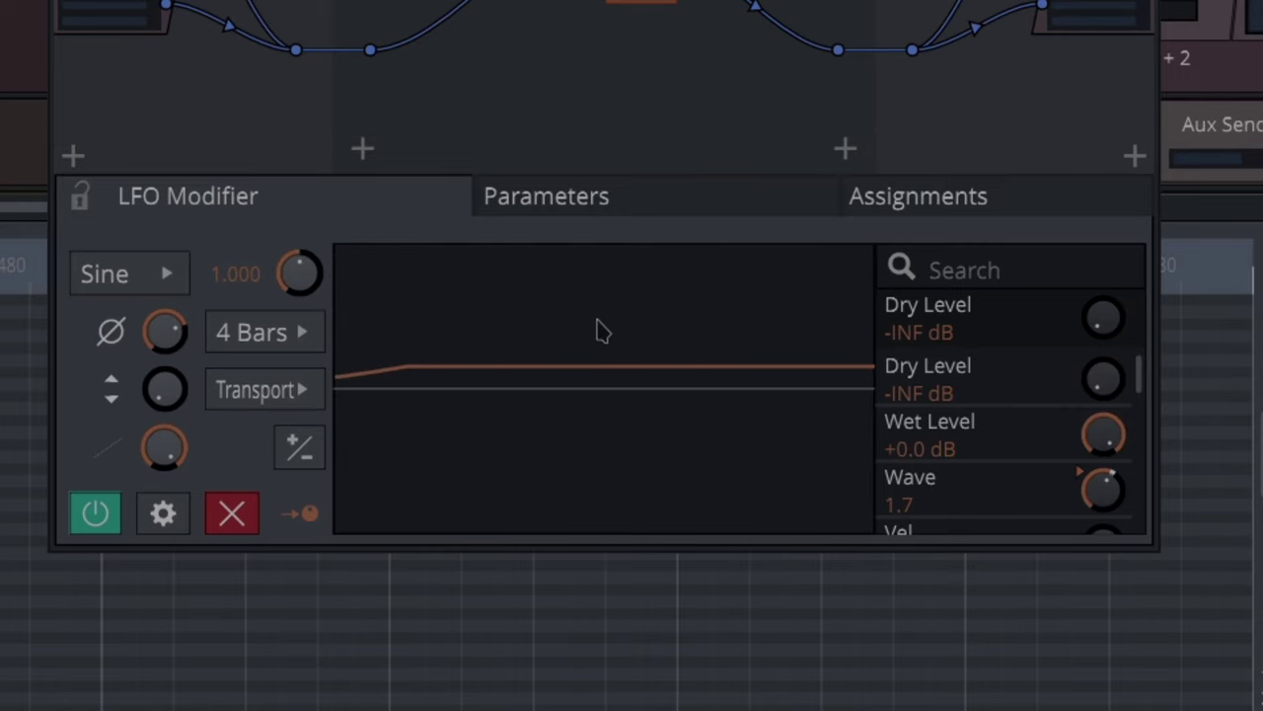
left_click(262, 389)
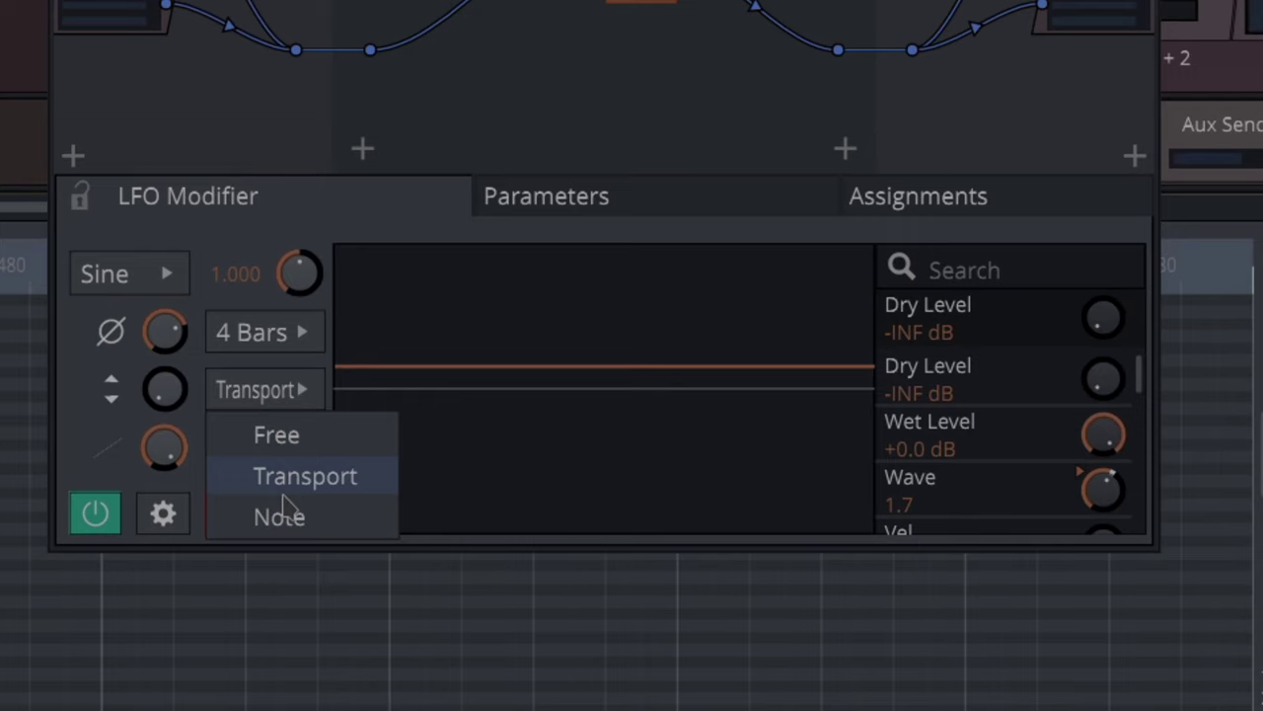
left_click(457, 353)
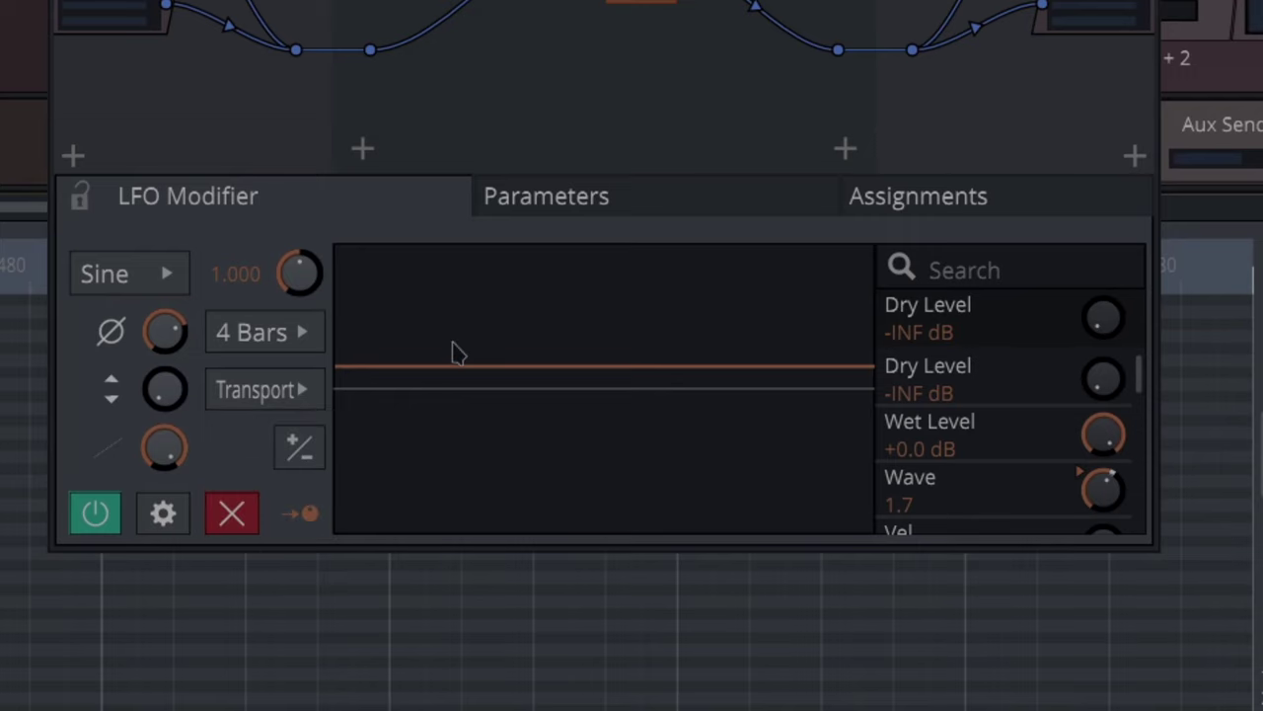